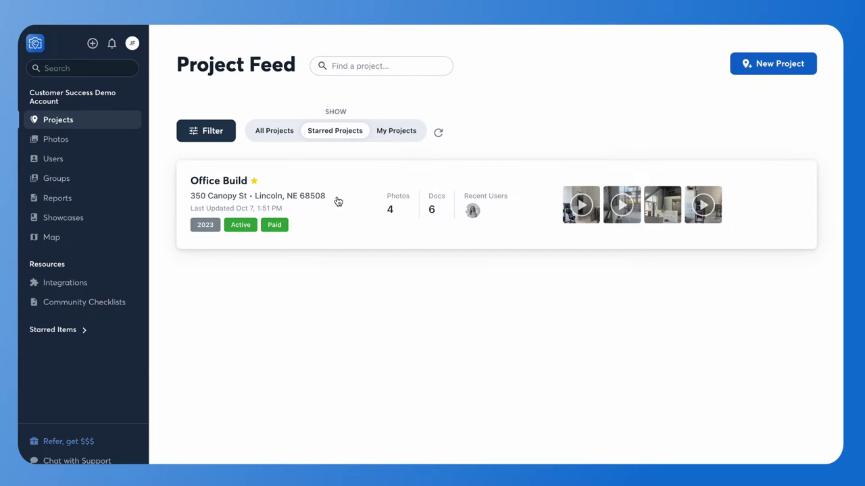
- Open the Office Build project and browse its Documents (6) list of contract PDFs
click(338, 202)
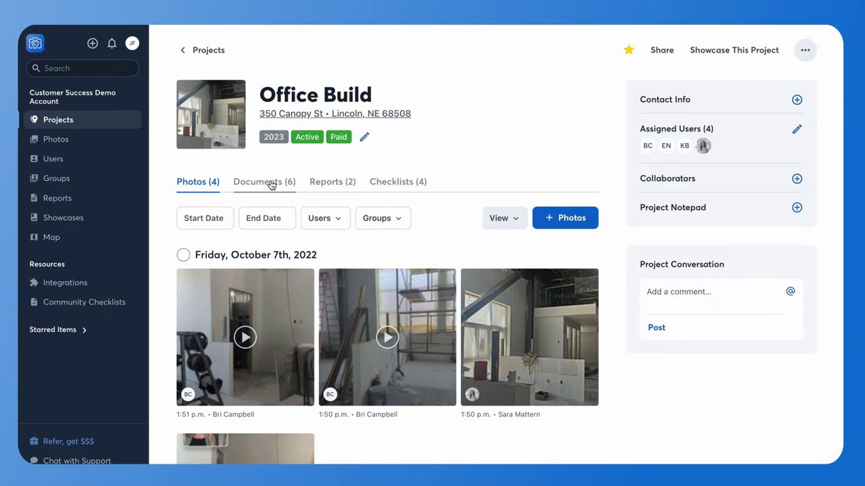
click(270, 184)
scroll(331, 257, down, 2)
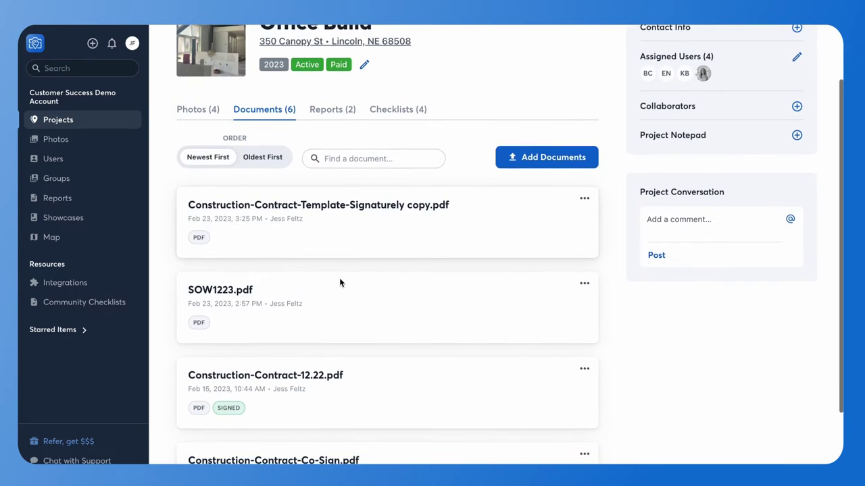
scroll(340, 282, down, 1)
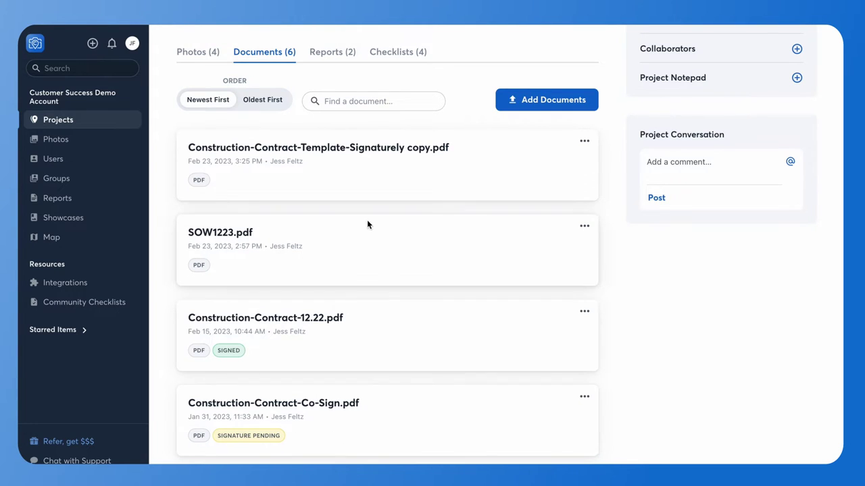
scroll(367, 224, up, 1)
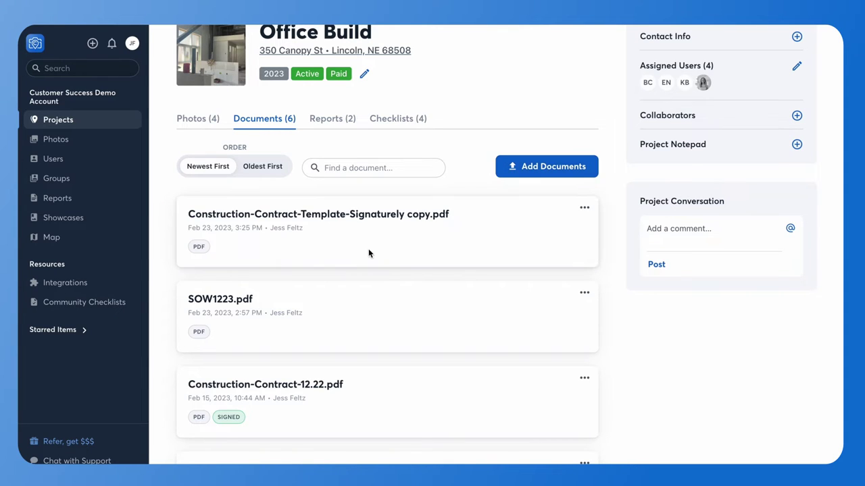
- Open Construction-Contract-Template-Signaturely copy.pdf and start a Dropbox Sign signature request for it
click(334, 216)
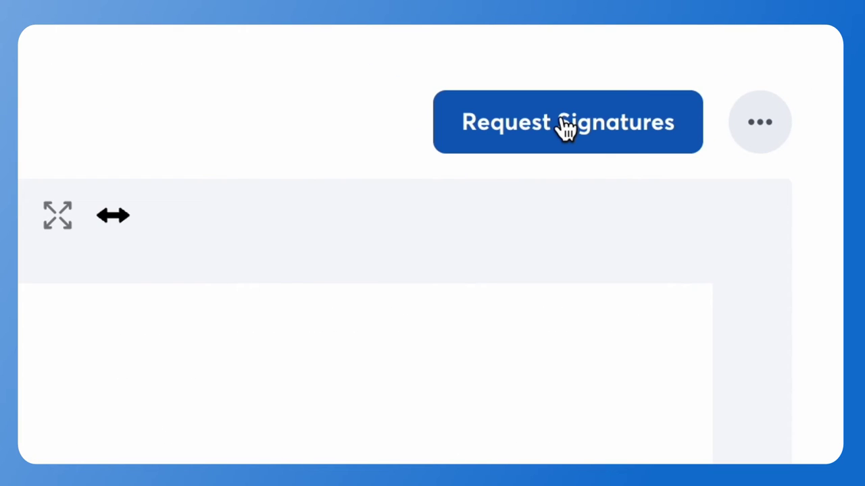
click(564, 128)
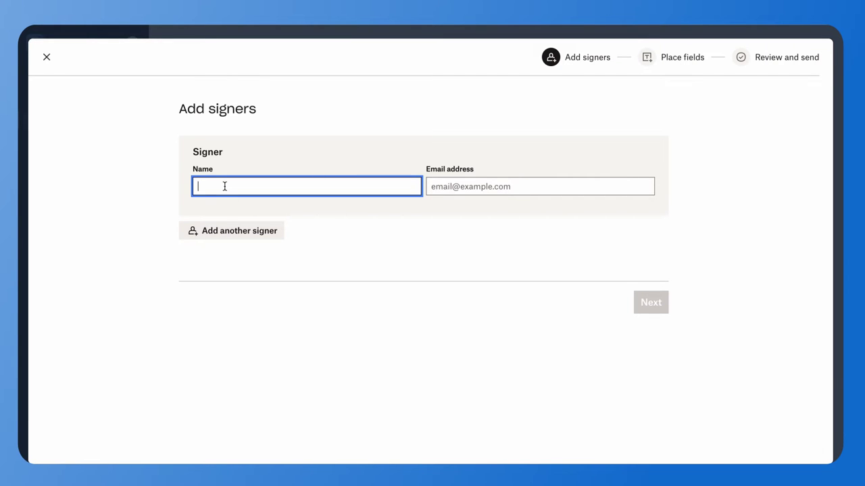
- Add Test User as a signer with their e-mail address, then proceed to placing fields
text(Test )
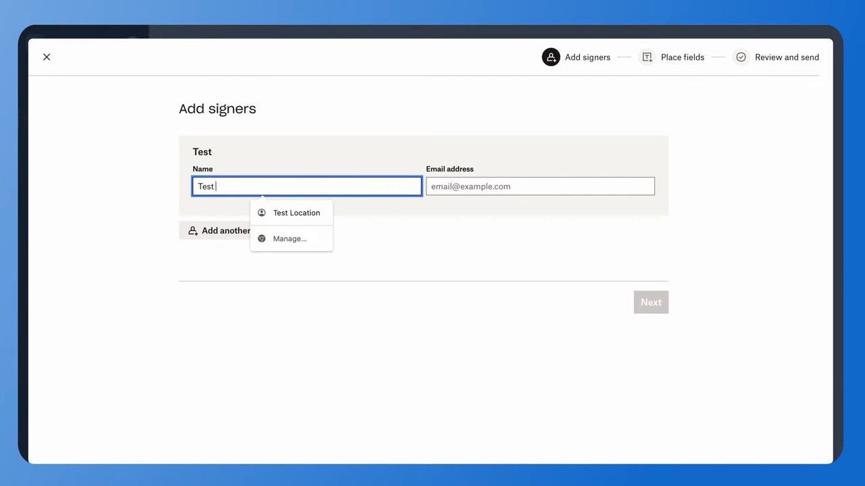
text(User)
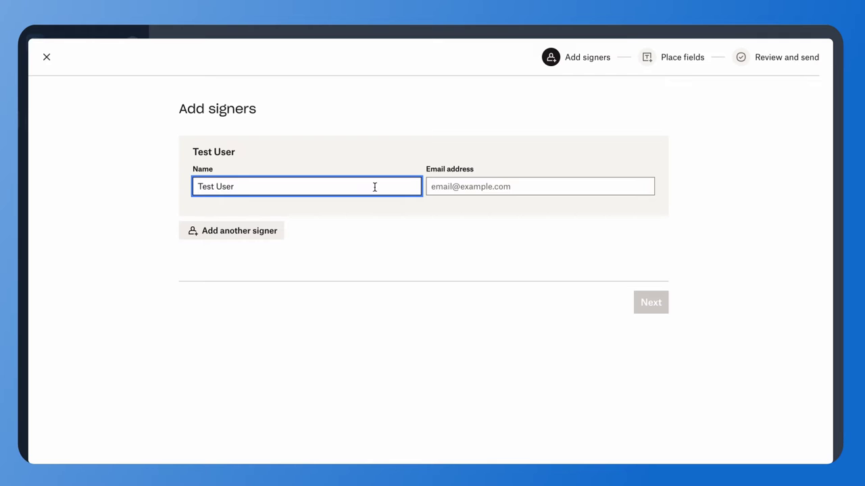
click(467, 187)
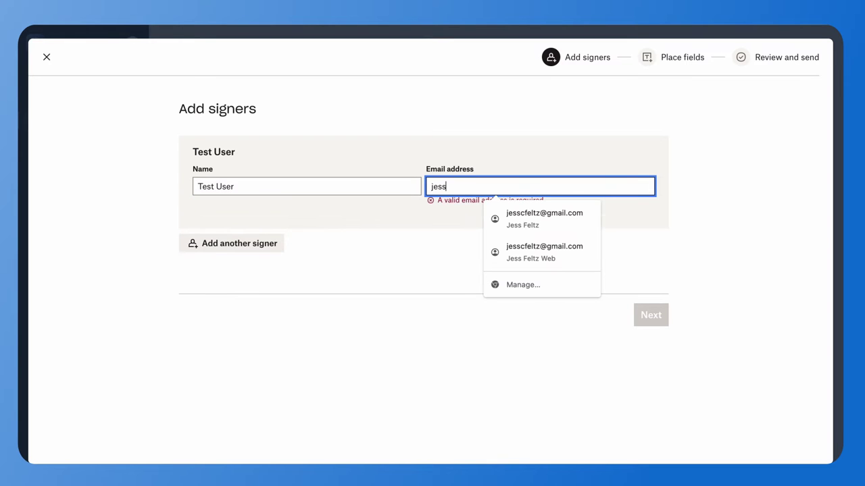
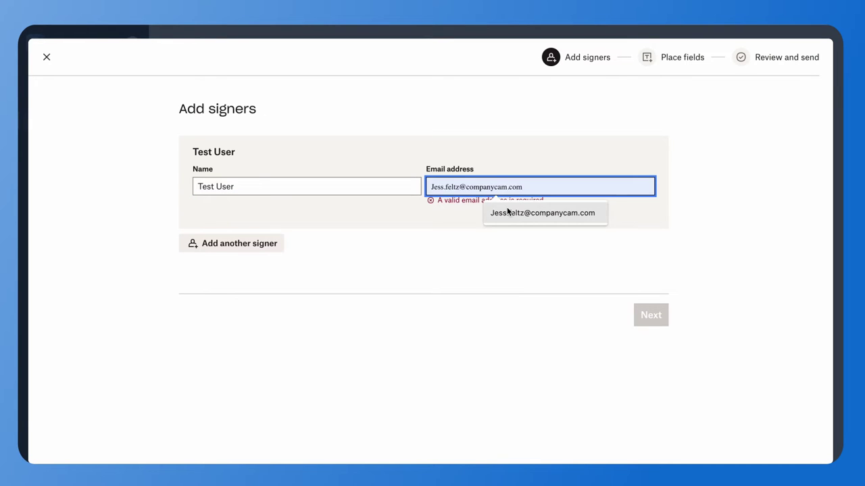
click(507, 212)
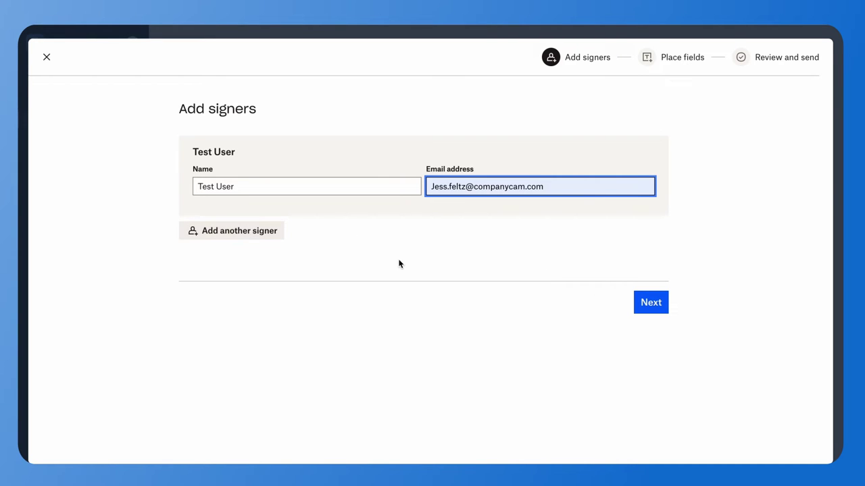
click(651, 306)
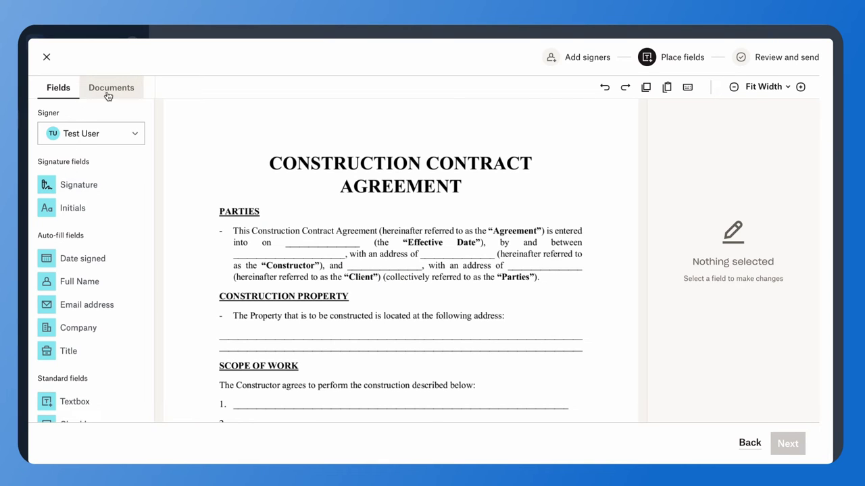
- Jump to the contract's page 4 and bring the Signature and Date section into view
click(111, 89)
scroll(104, 195, down, 5)
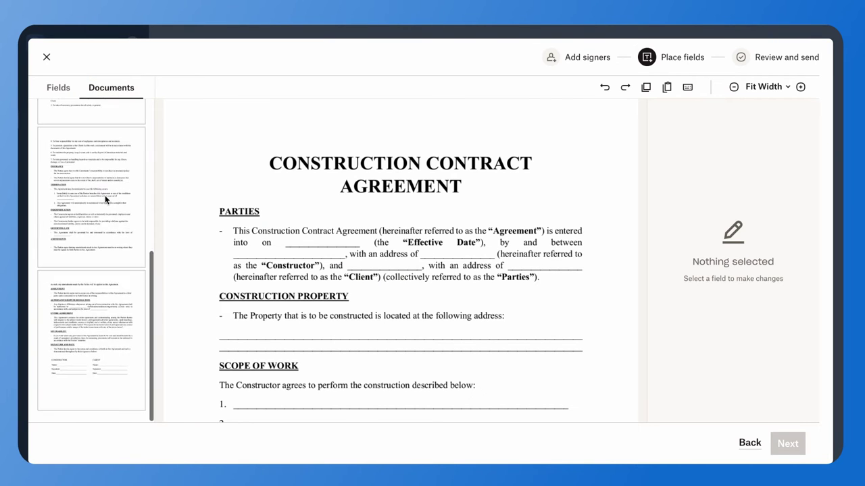
scroll(104, 196, up, 5)
scroll(105, 195, down, 5)
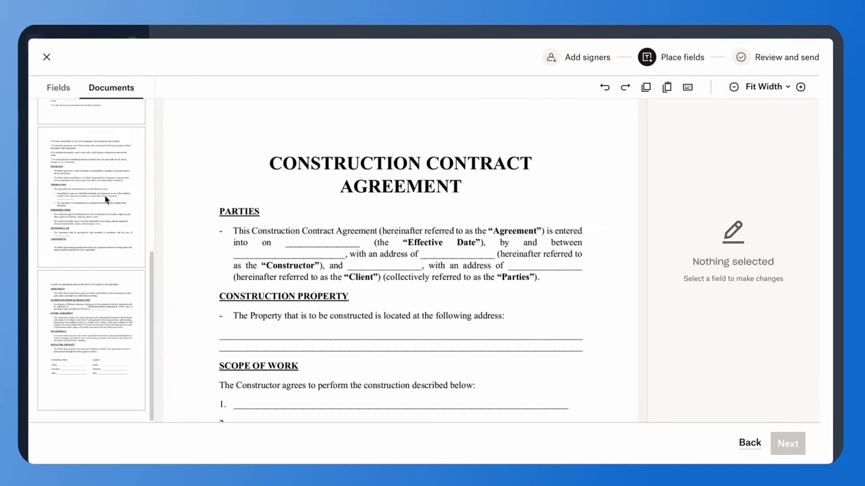
click(99, 318)
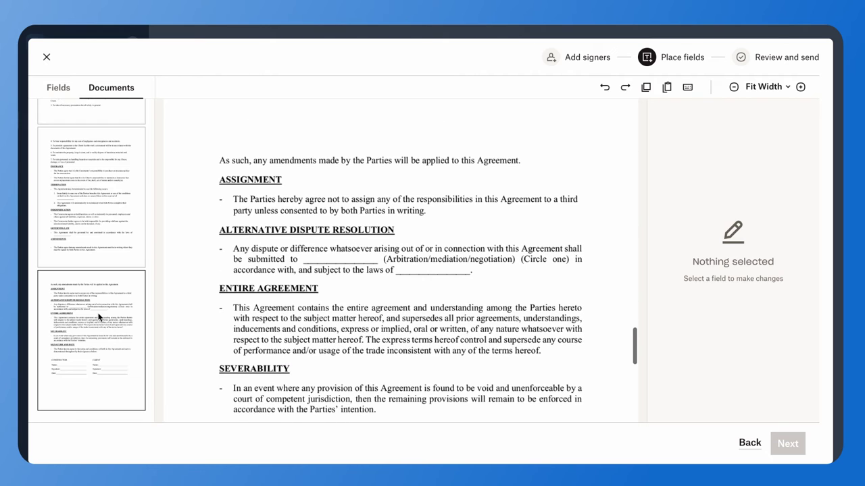
scroll(297, 296, down, 3)
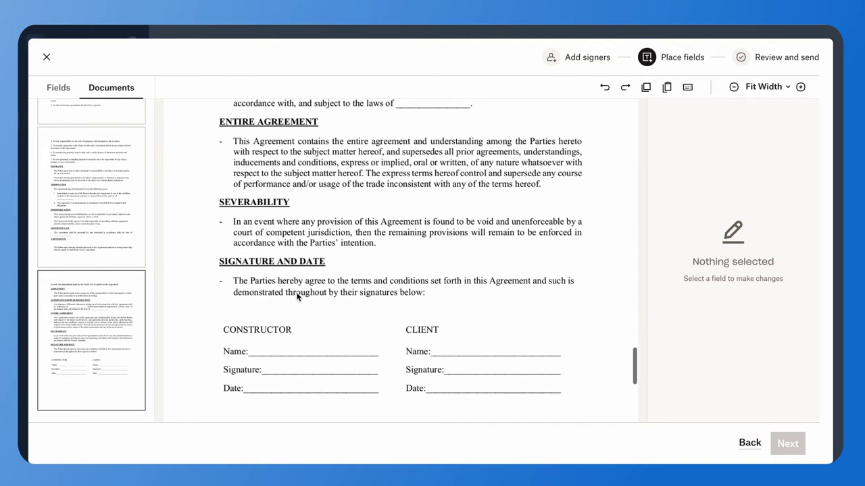
- Back in the field list, switch the signer for new fields from Test User to Me (now)
click(51, 91)
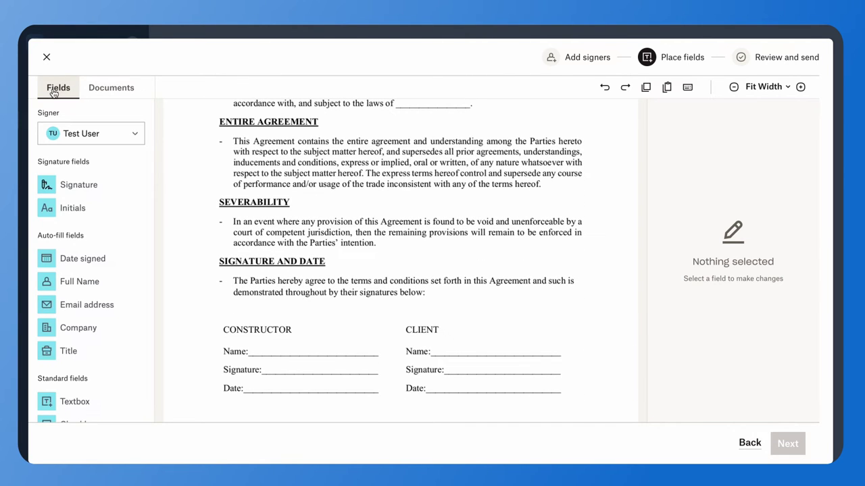
click(135, 131)
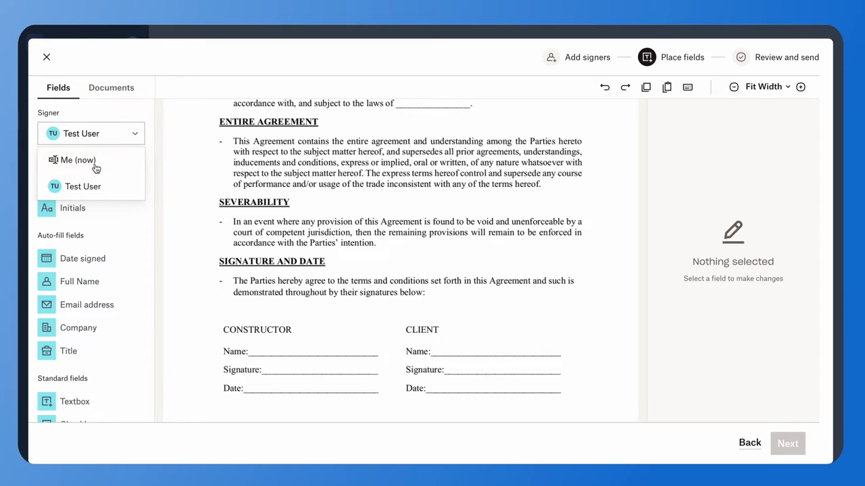
click(95, 165)
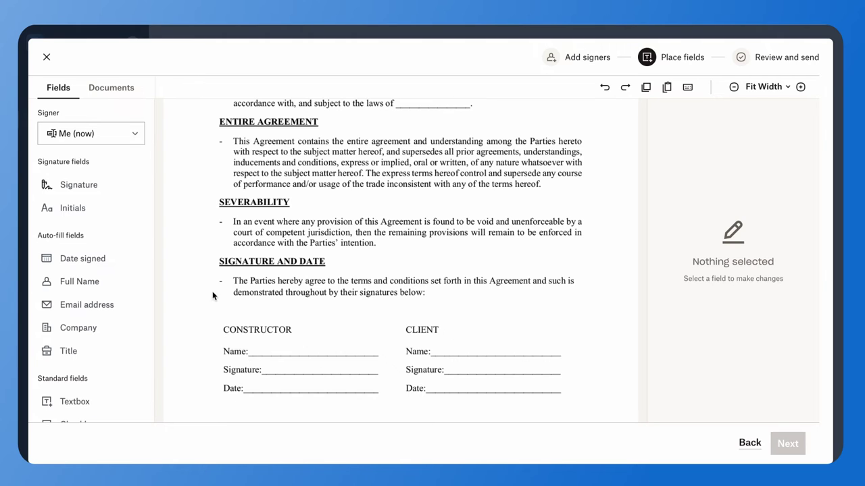
- Place a Signature field on the Constructor signature line and type the sender's name as signature
mouse_move(100, 188)
mouse_down()
mouse_move(102, 199)
mouse_move(242, 301)
mouse_move(304, 368)
mouse_up()
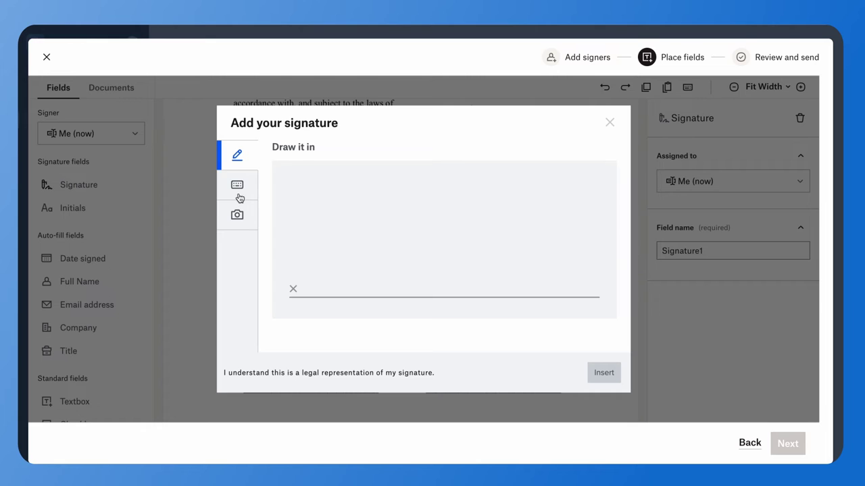
click(237, 187)
click(237, 214)
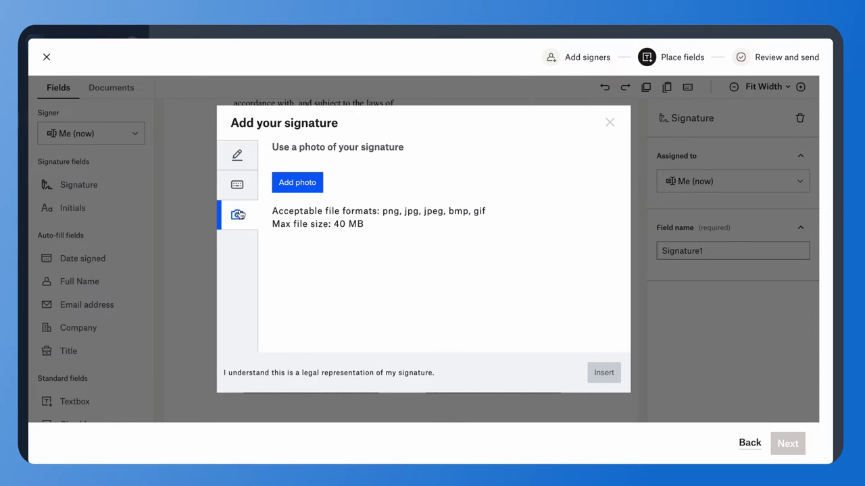
click(238, 188)
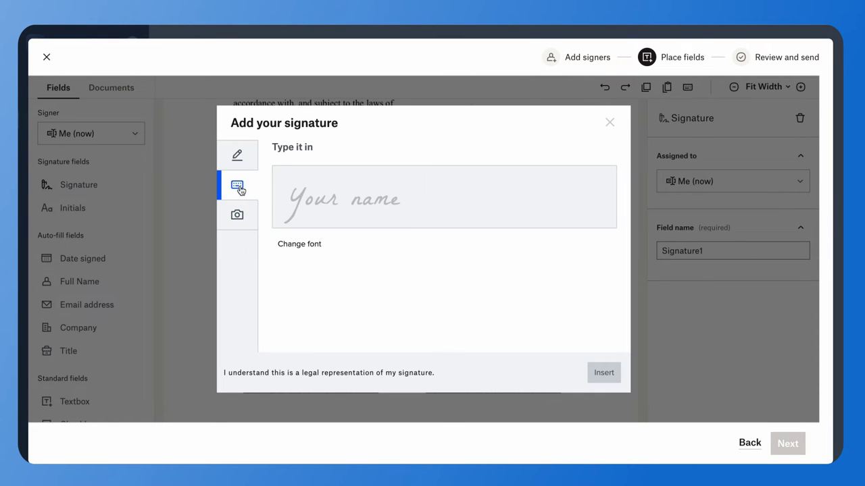
click(325, 193)
text(Jess)
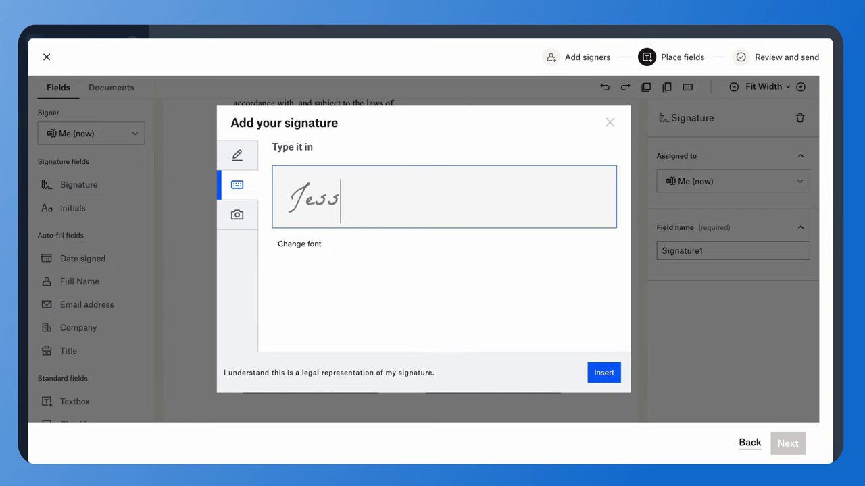
text( Feltz)
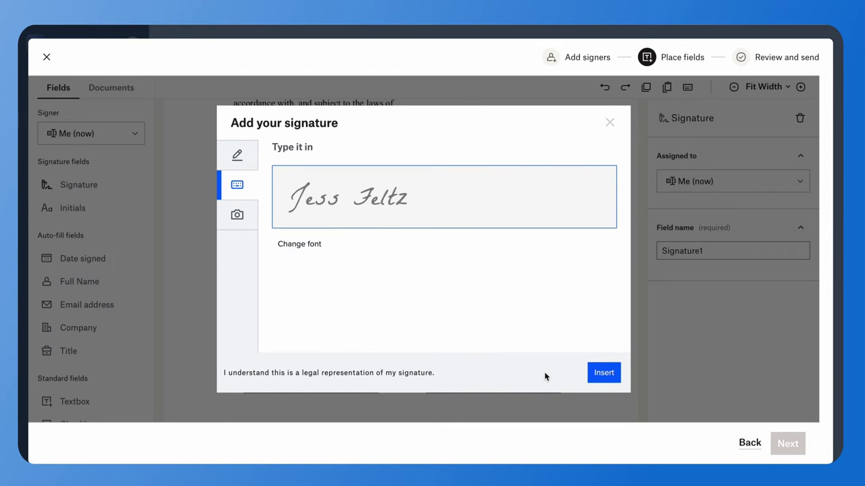
- Insert the typed signature, then add Full Name and Date signed fields on the Constructor lines
click(612, 382)
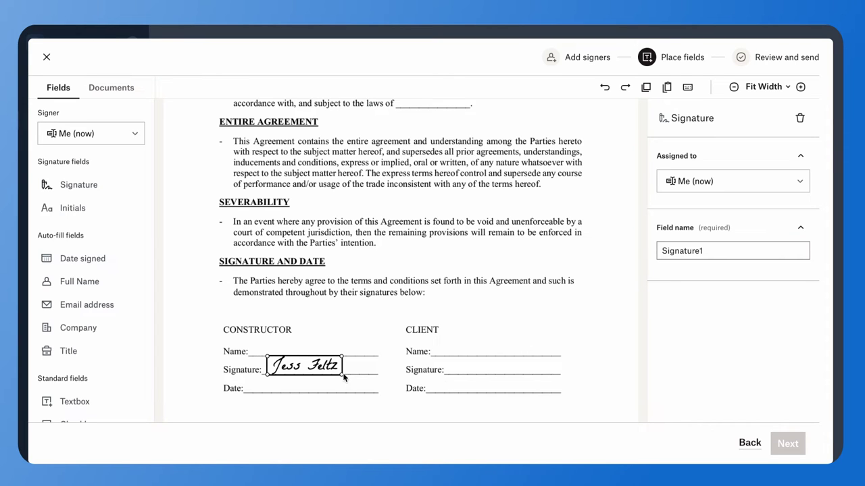
drag(337, 375, 337, 379)
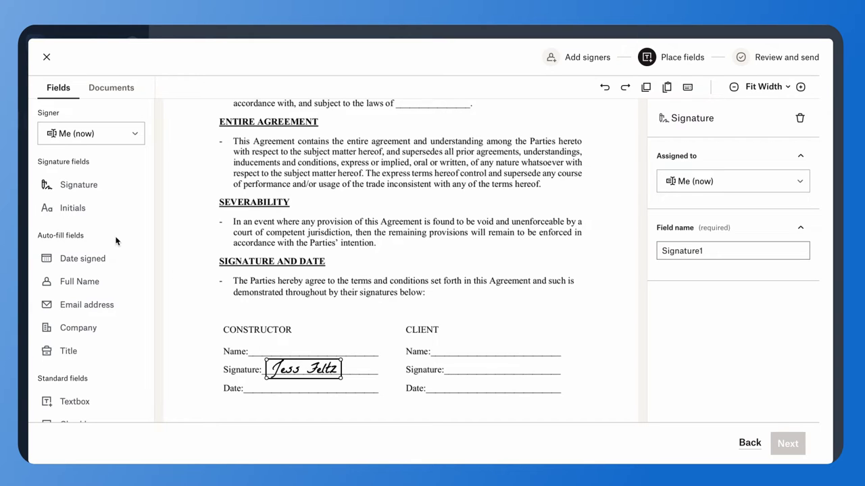
mouse_move(100, 280)
mouse_down()
mouse_move(203, 308)
mouse_move(247, 340)
mouse_move(292, 352)
mouse_move(281, 354)
mouse_up()
text(Jess)
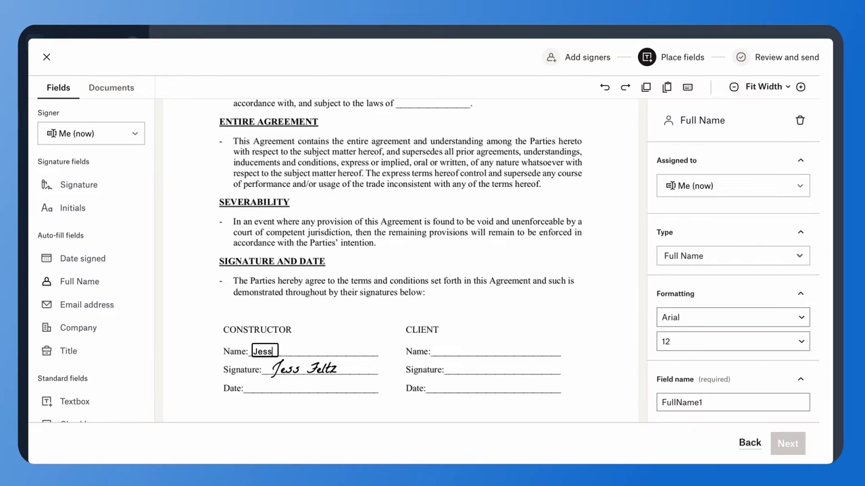
text( Feltz)
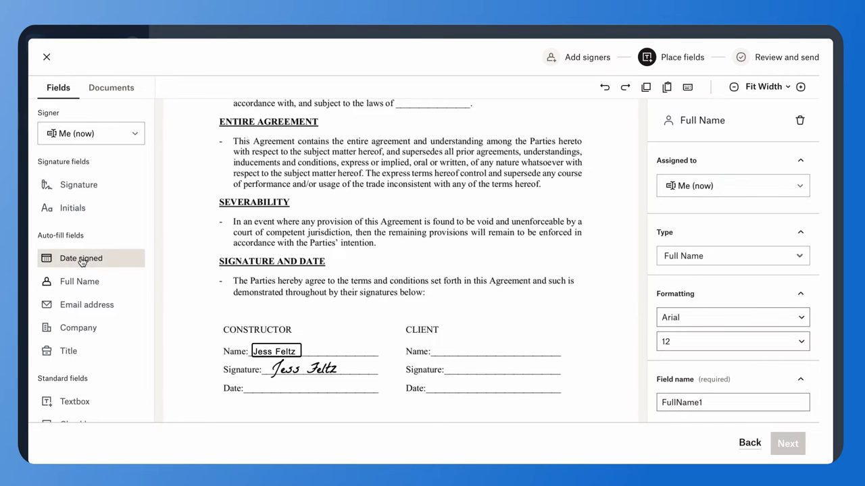
drag(81, 262, 281, 392)
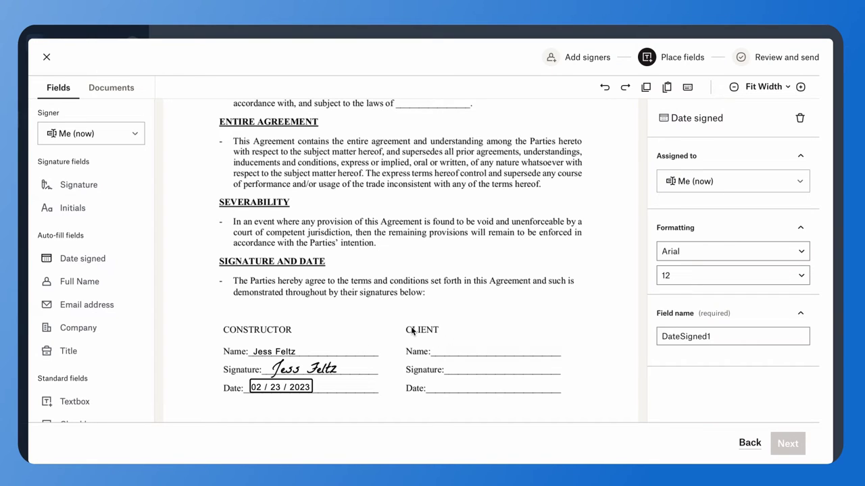
- Switch the signer to Test User and place Signature, Full Name and Date signed fields on the Client lines
click(115, 136)
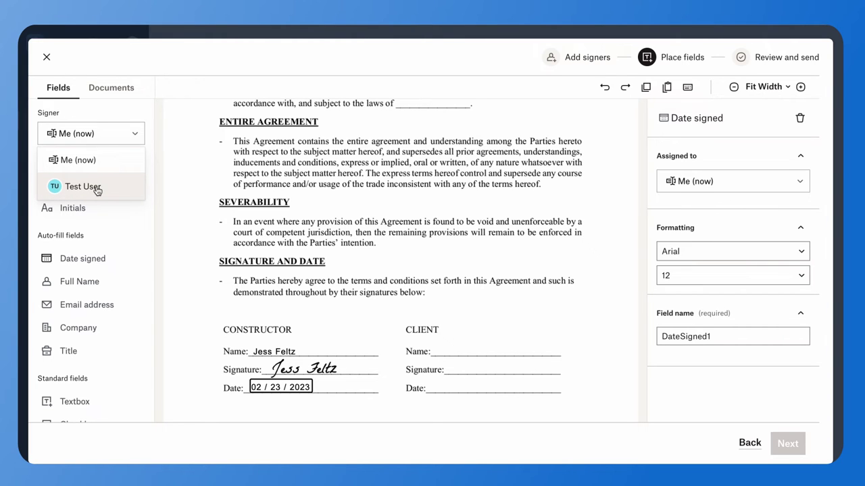
click(96, 190)
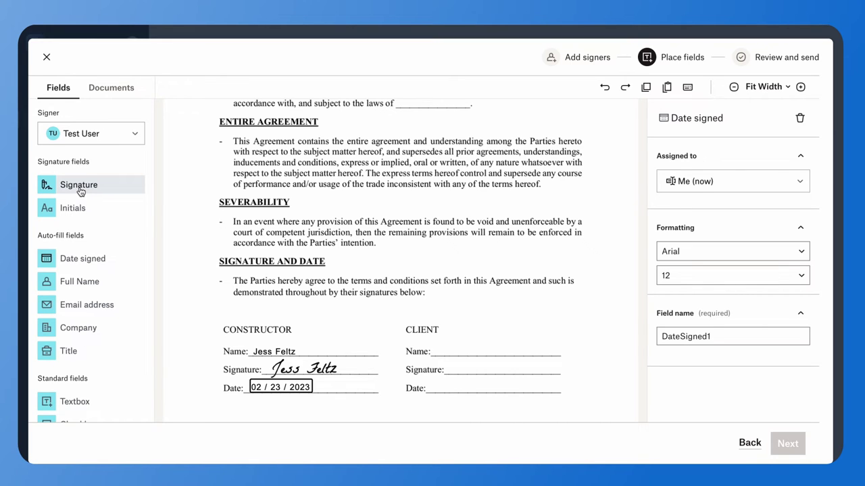
drag(80, 191, 486, 371)
click(490, 369)
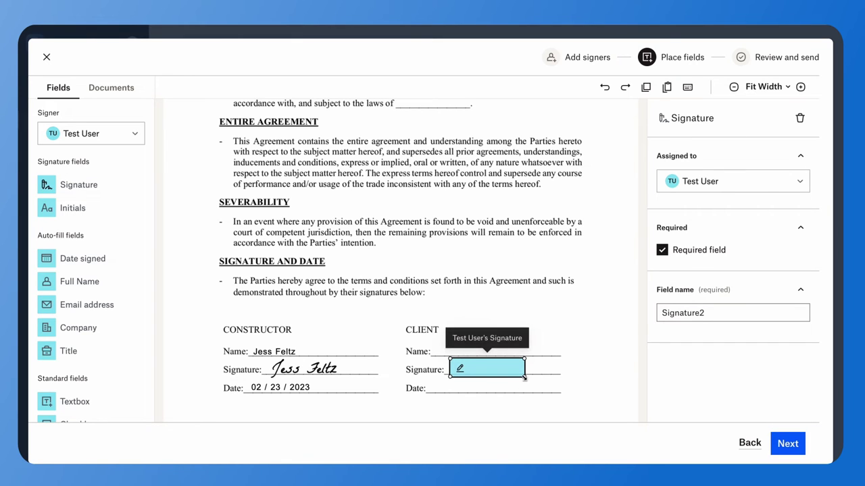
drag(524, 379, 524, 376)
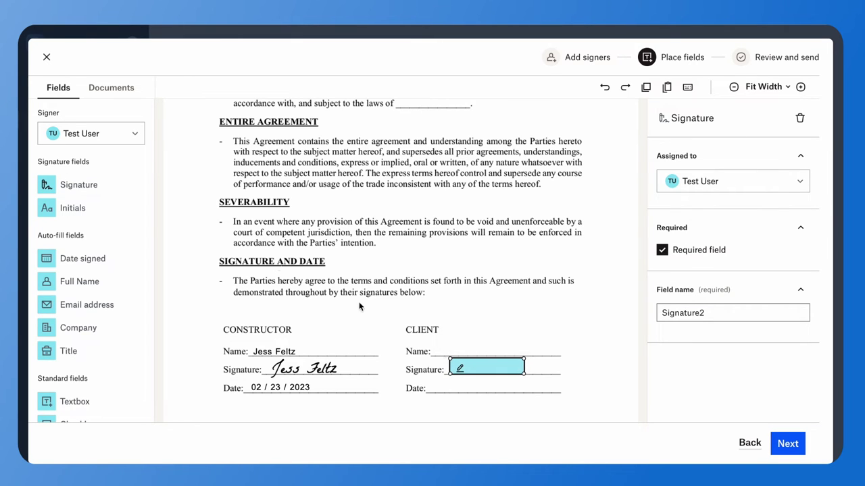
mouse_move(90, 281)
mouse_down()
mouse_move(187, 311)
mouse_move(311, 323)
mouse_move(380, 312)
mouse_move(469, 359)
mouse_move(456, 352)
mouse_up()
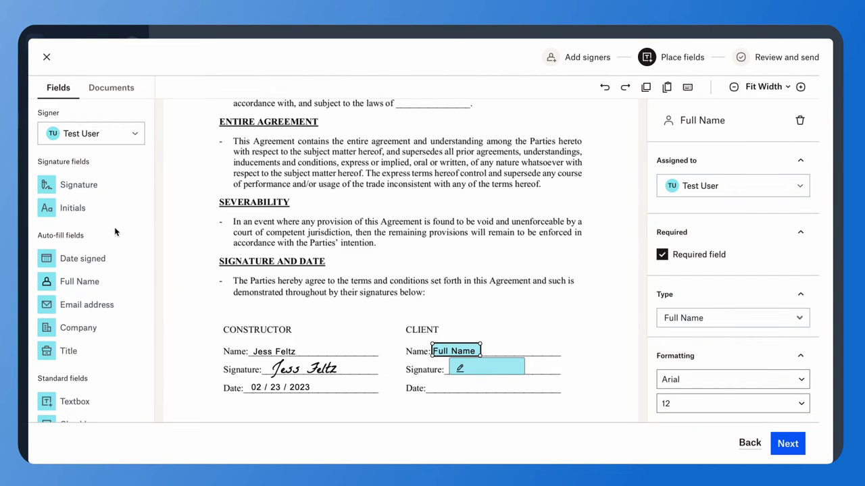
drag(119, 258, 460, 390)
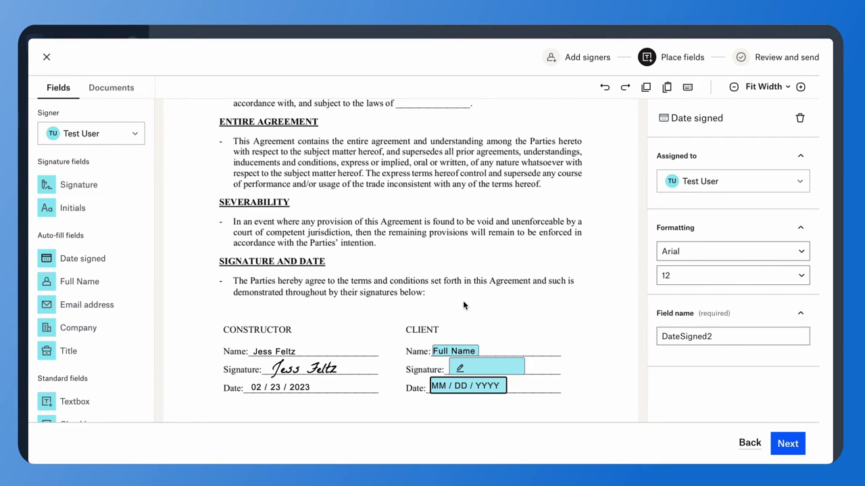
- Add a required Textbox for Test User in the Alternative Dispute Resolution blank and check its field name
scroll(463, 306, up, 5)
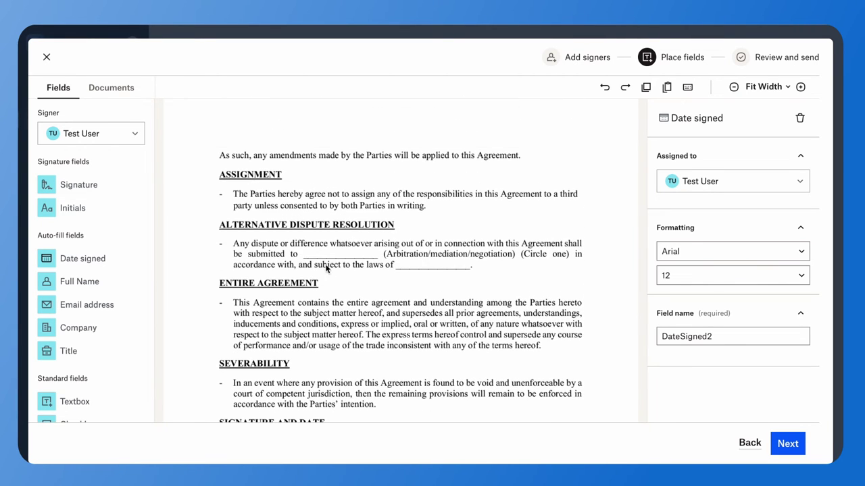
scroll(64, 289, down, 1)
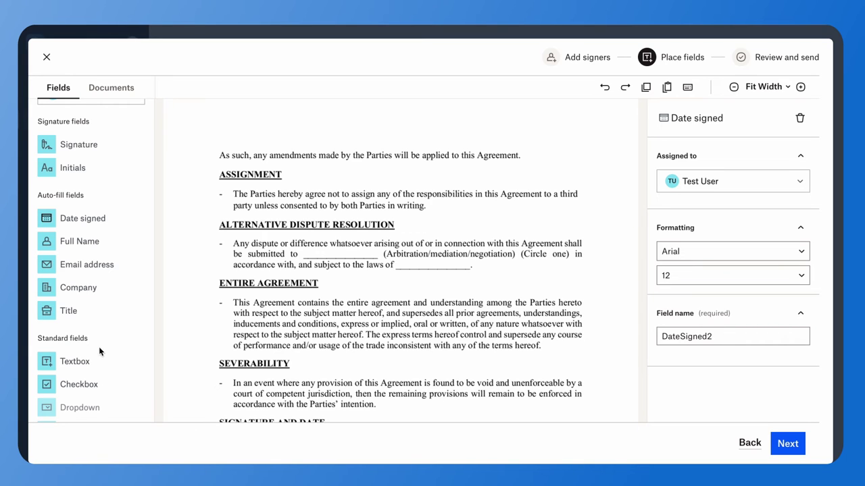
drag(95, 360, 330, 254)
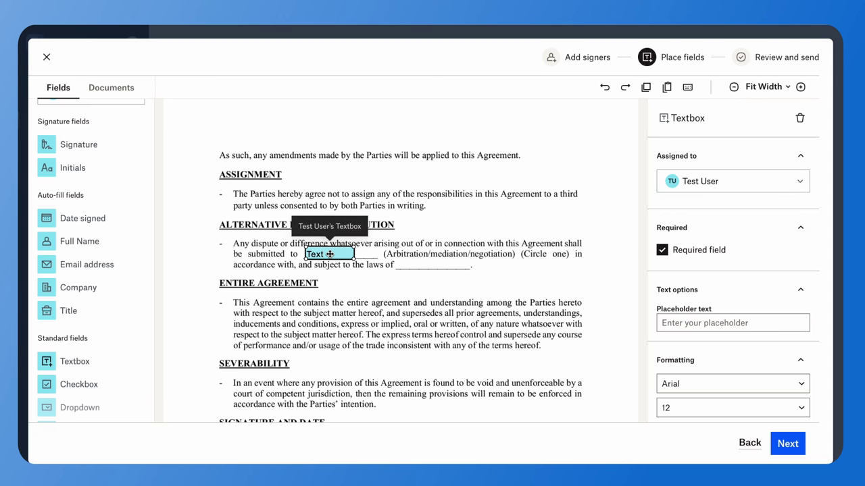
scroll(726, 334, down, 3)
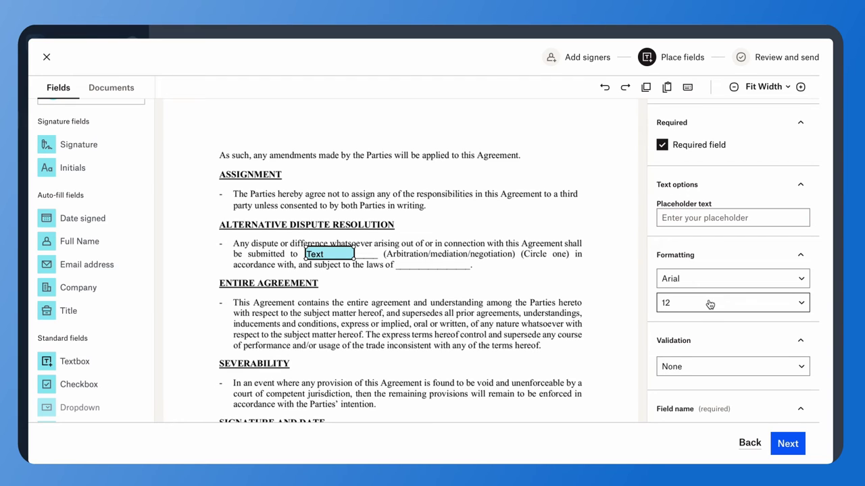
scroll(710, 308, down, 1)
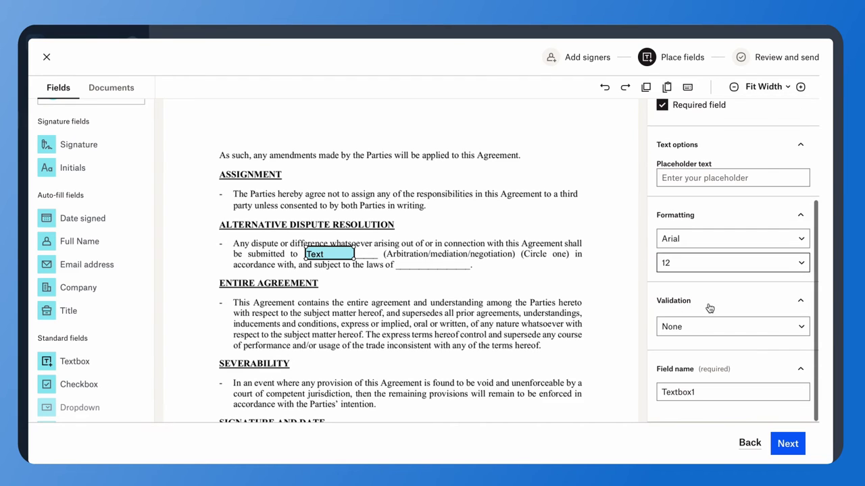
click(712, 391)
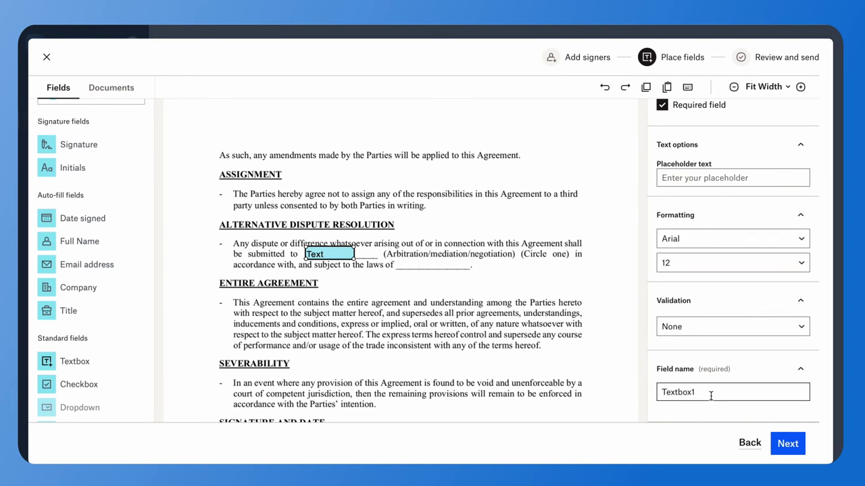
scroll(81, 243, up, 1)
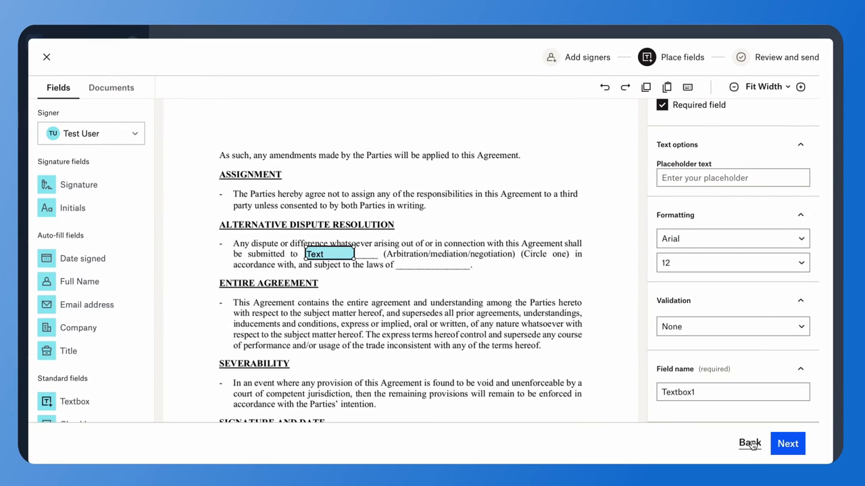
- Return through Add signers, recheck the placed fields, and advance to Review and send
click(749, 444)
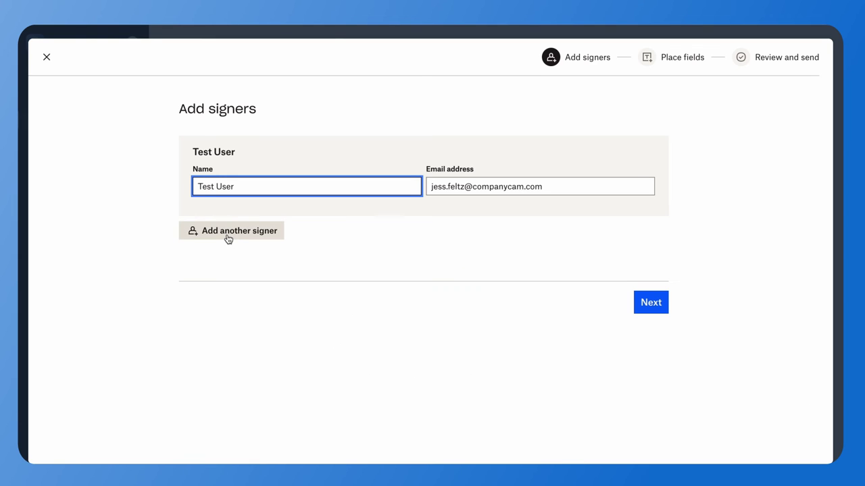
click(651, 302)
scroll(534, 280, down, 10)
scroll(535, 283, down, 10)
scroll(535, 283, up, 2)
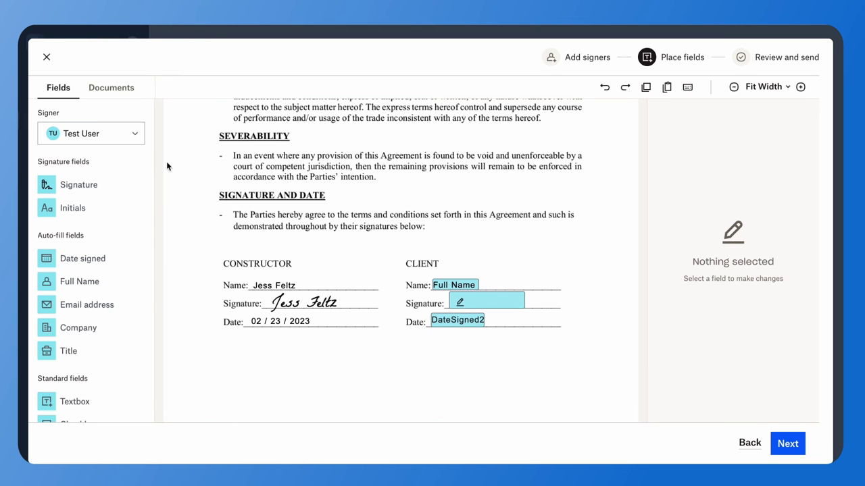
click(790, 446)
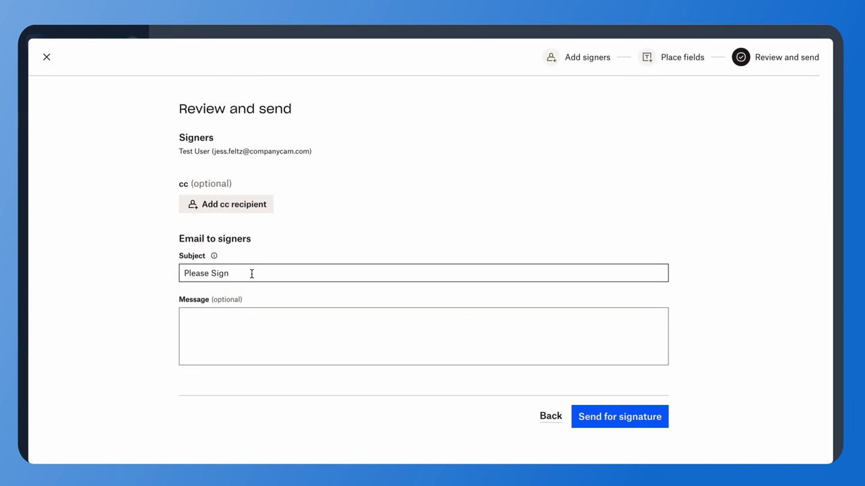
- Add the signer message 'Please fill our required fields' and send the contract for signature
click(236, 317)
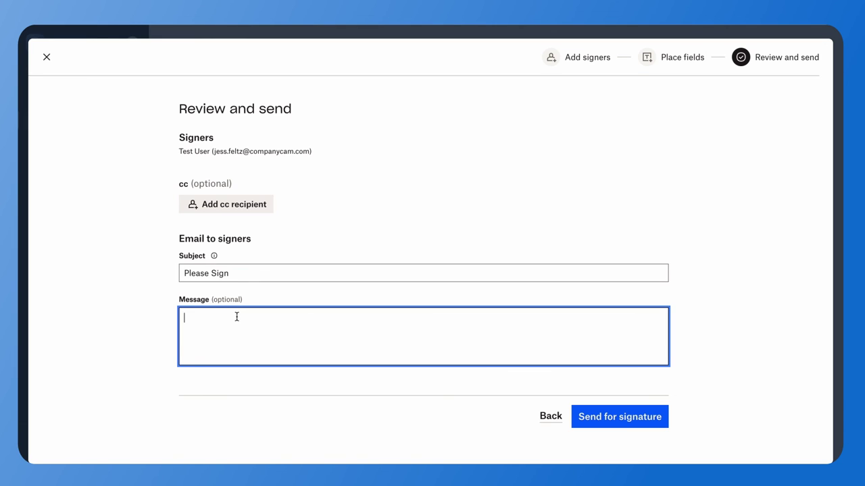
text(Please fill our required fields)
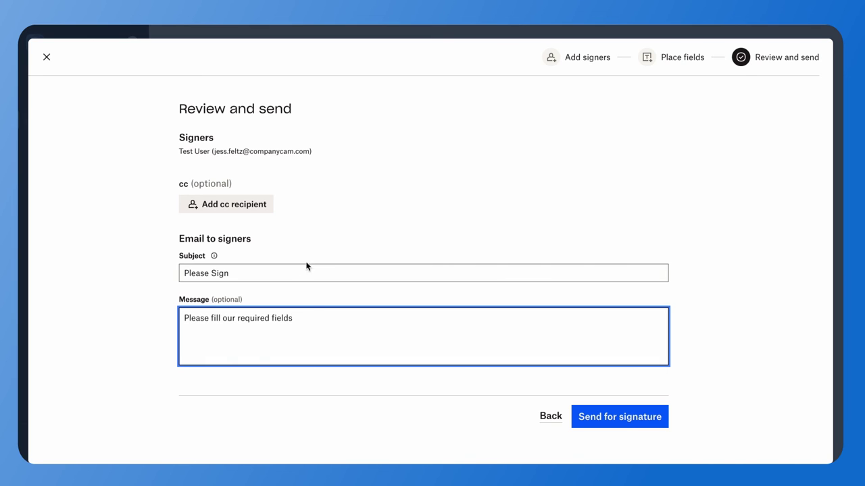
click(626, 421)
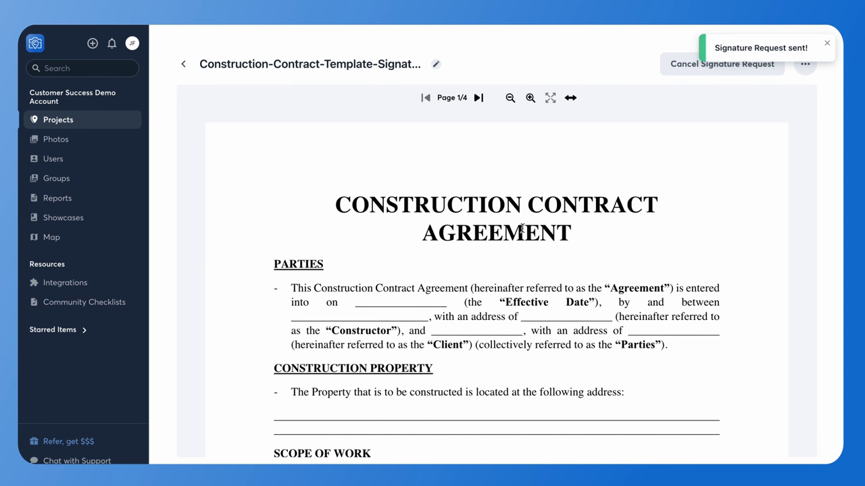
- Return to the Office Build documents list to see the contract marked Signature Pending
click(185, 66)
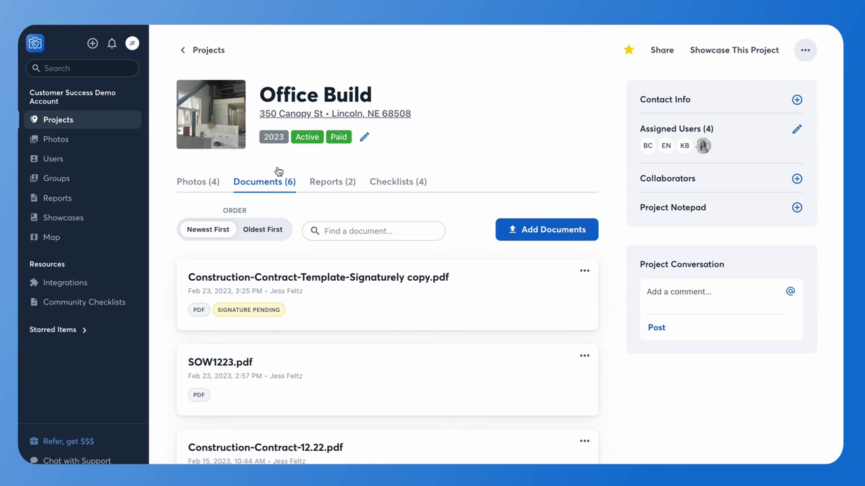